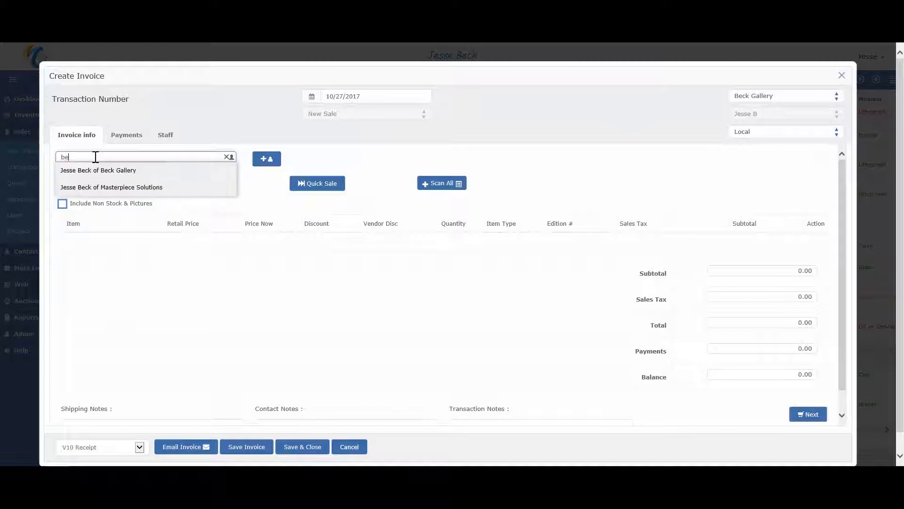
# - Select the client from Masterpiece Solutions and add the Mermaid artwork to the invoice
pyautogui.click(94, 187)
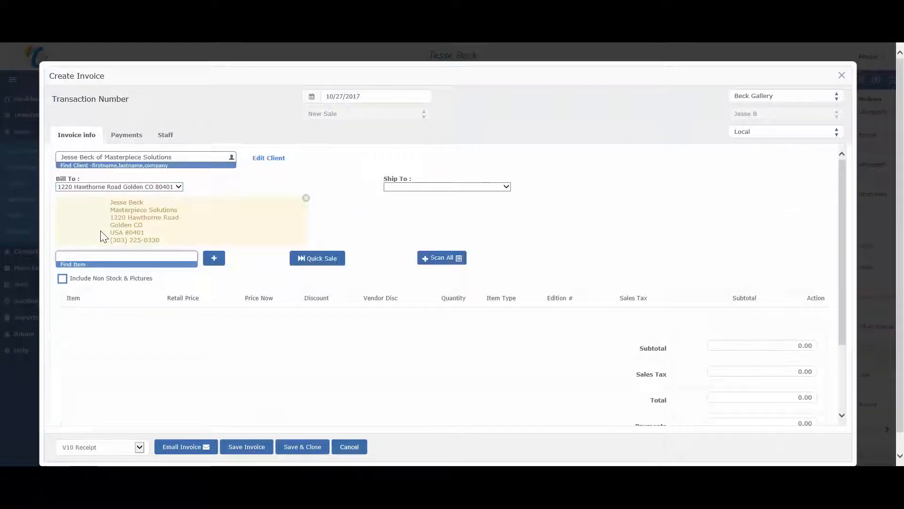
pyautogui.write('merm')
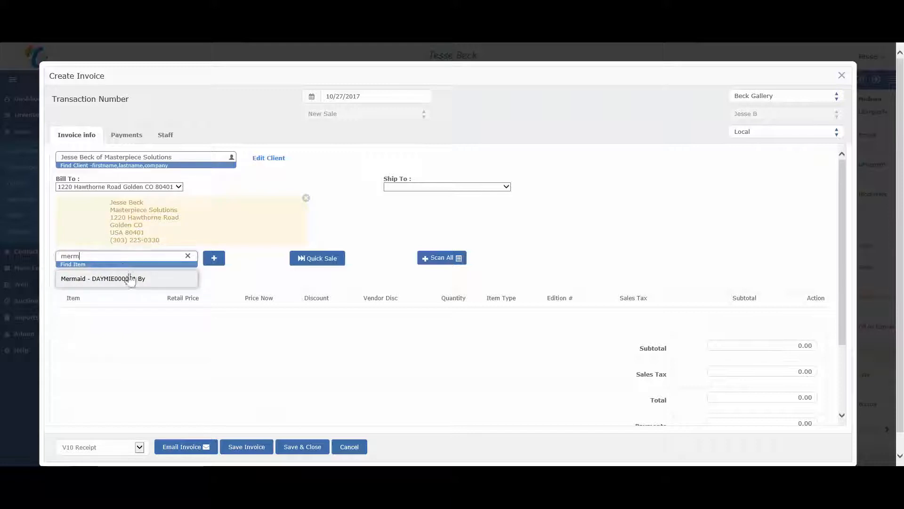
pyautogui.click(131, 279)
pyautogui.click(214, 259)
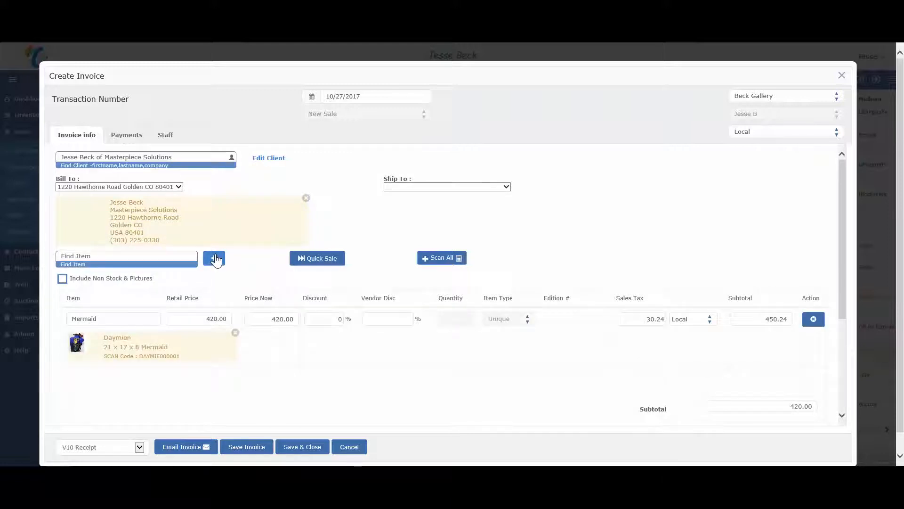
# - Add a payment to the invoice with Layaway as the payment method
pyautogui.click(131, 137)
pyautogui.click(92, 160)
pyautogui.click(117, 184)
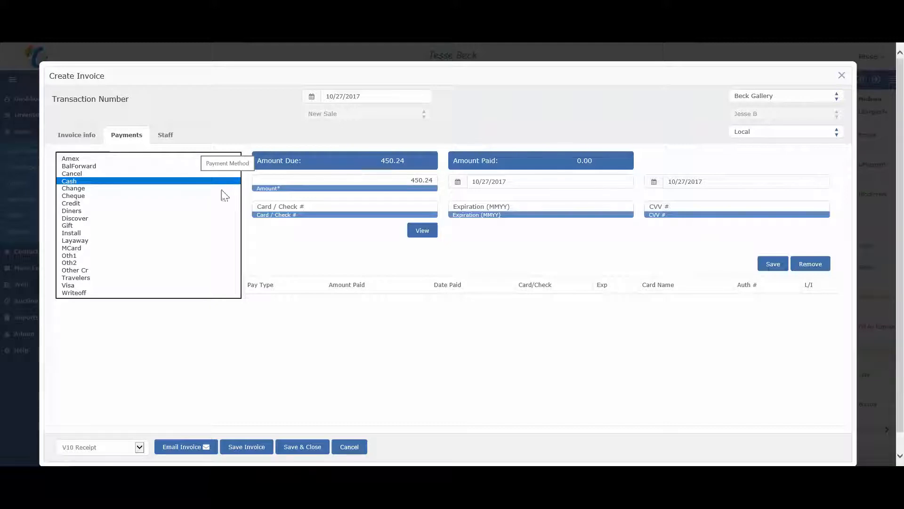
pyautogui.click(197, 241)
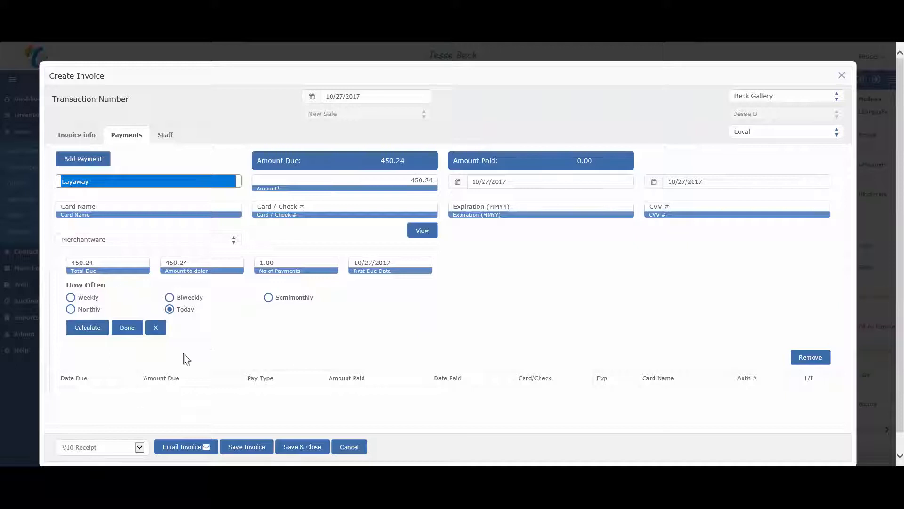
# - Set the number of layaway payments to 4 and calculate the payment schedule
pyautogui.click(405, 262)
pyautogui.click(294, 262)
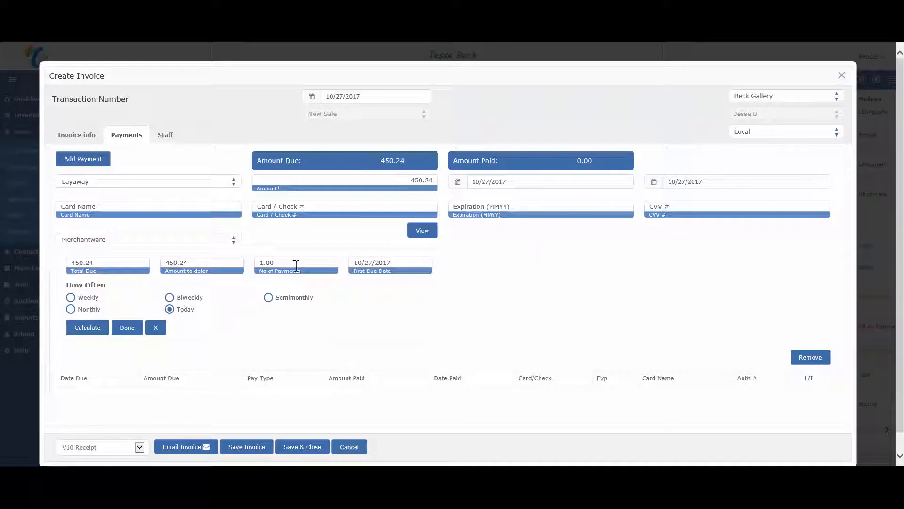
pyautogui.moveTo(295, 262); pyautogui.dragTo(182, 262)
pyautogui.write('4')
pyautogui.click(95, 328)
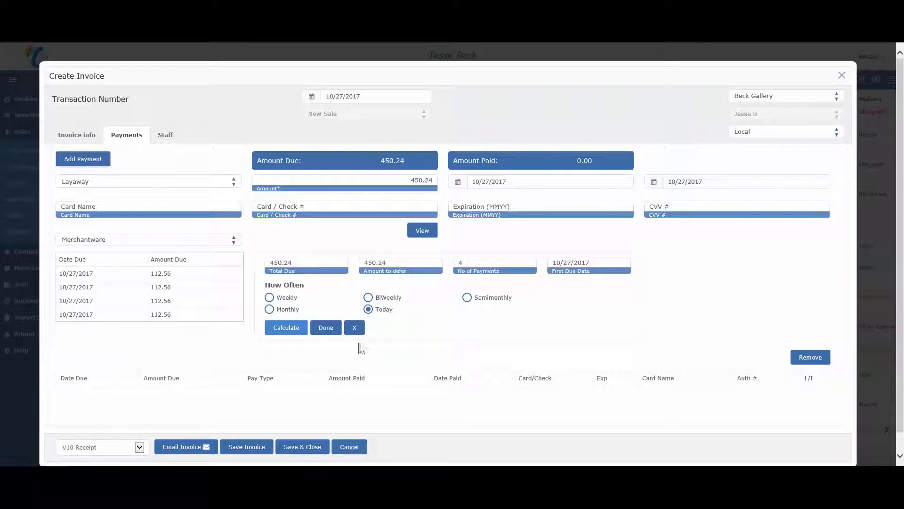
# - Calculate the layaway schedule with 1 payment, accept it, and save and close the invoice
pyautogui.doubleClick(468, 262)
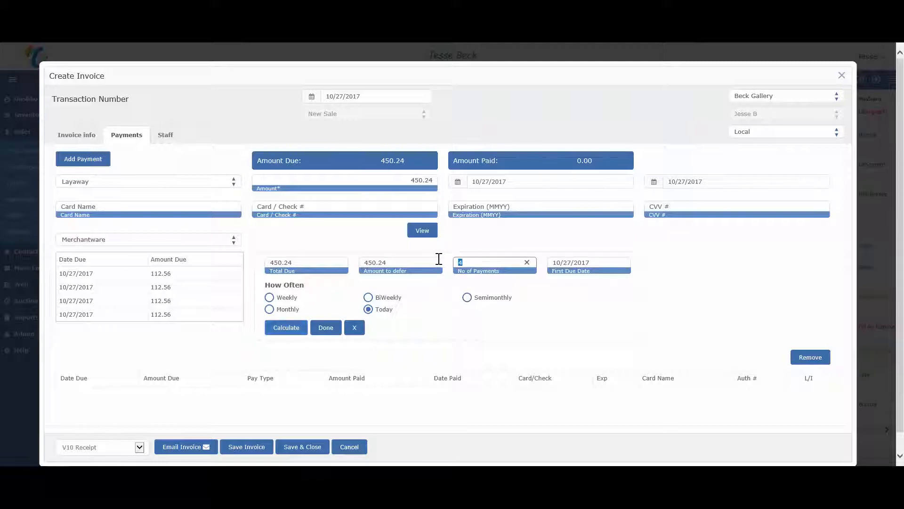
pyautogui.write('1')
pyautogui.click(297, 331)
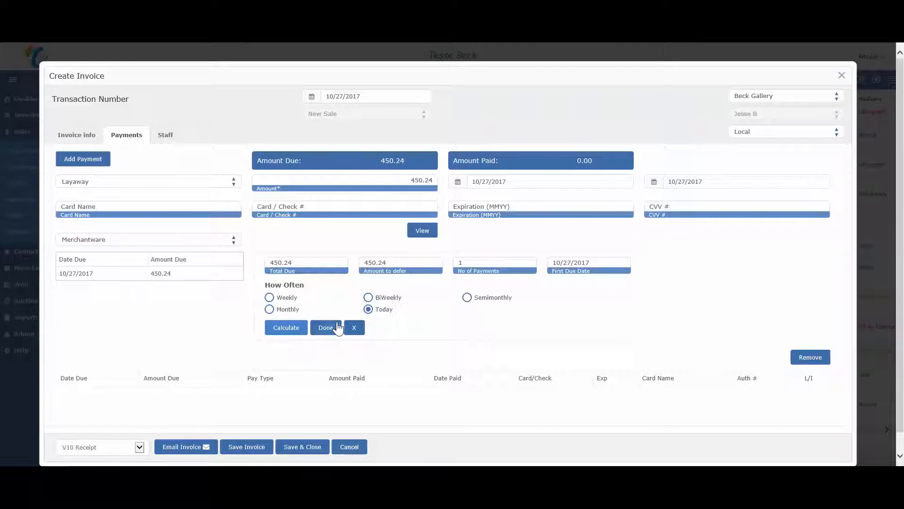
pyautogui.click(327, 327)
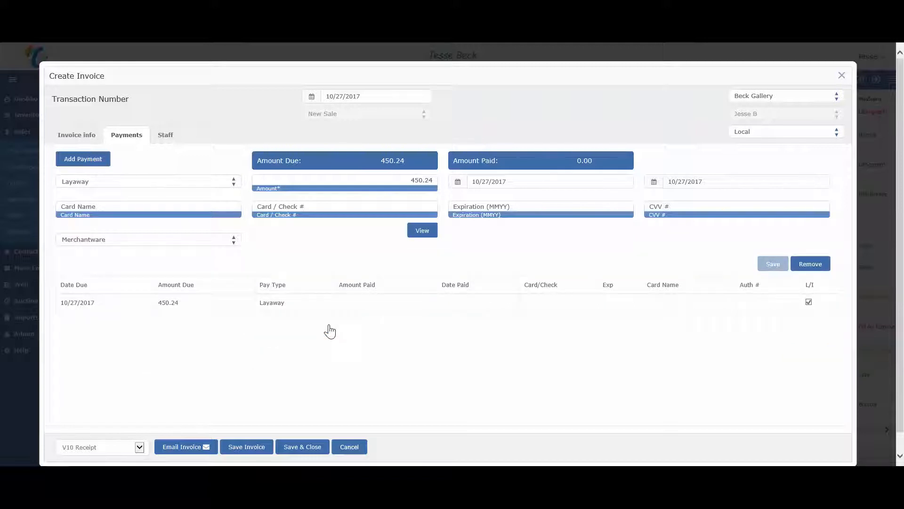
pyautogui.click(302, 446)
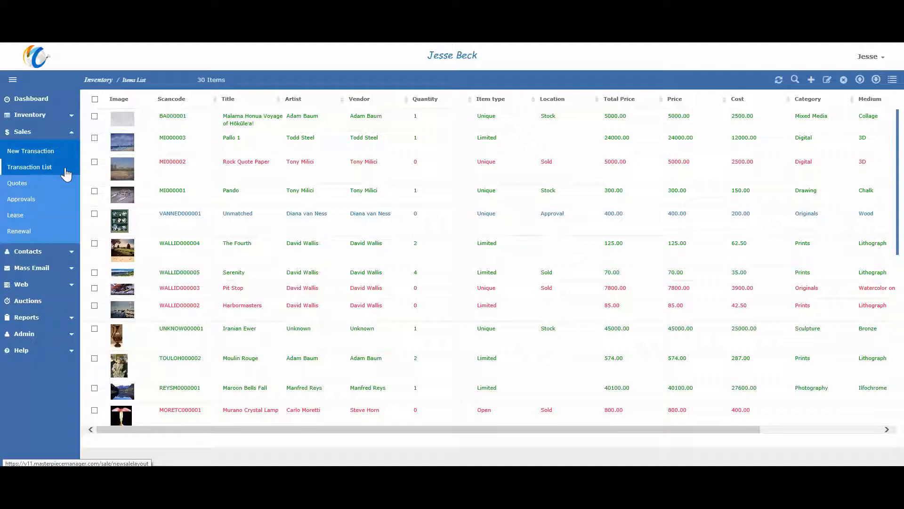
# - Find the Mermaid sale in the transaction list by the title "merma" and open its payments
pyautogui.click(19, 168)
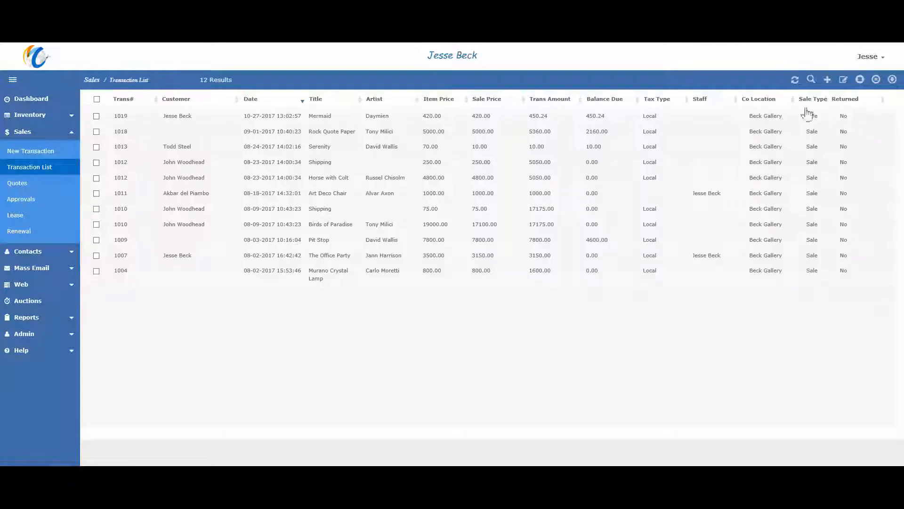
pyautogui.click(278, 102)
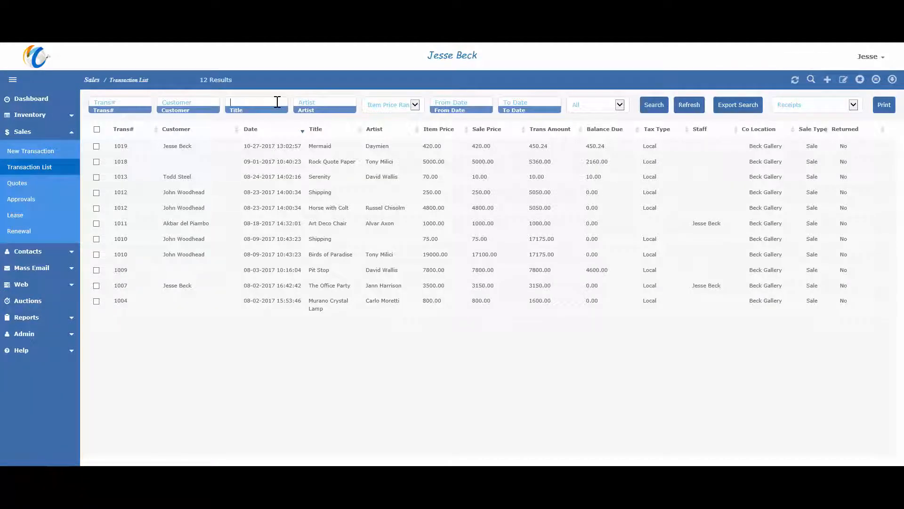
pyautogui.write('merma')
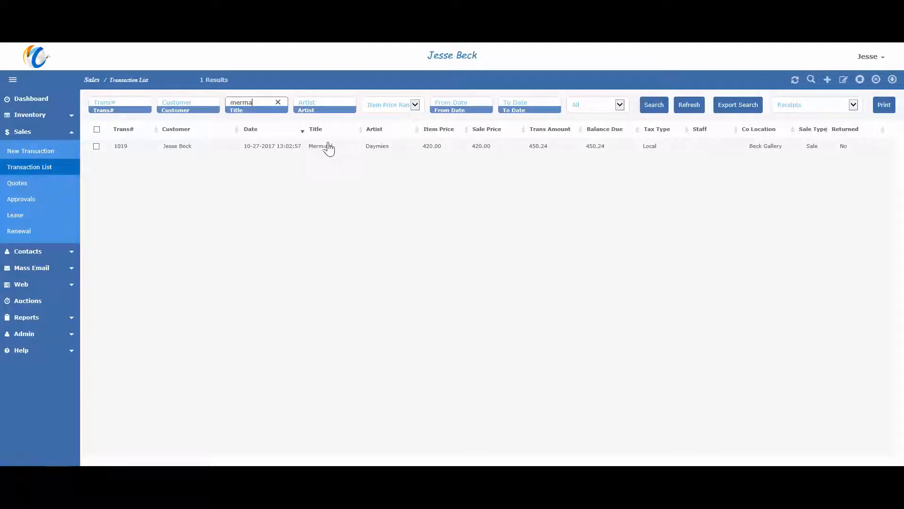
pyautogui.click(337, 154)
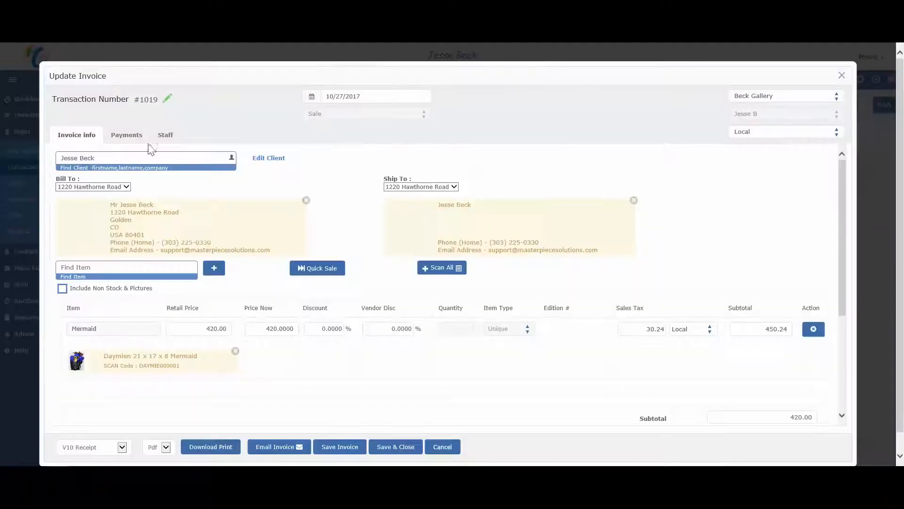
pyautogui.click(128, 137)
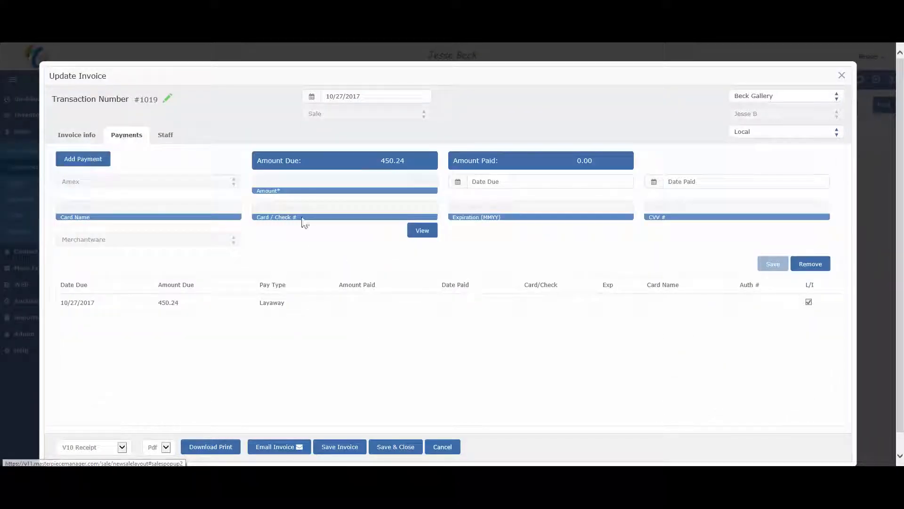
# - Record a 100 Cheque payment against the layaway line, then save and close the invoice
pyautogui.click(306, 306)
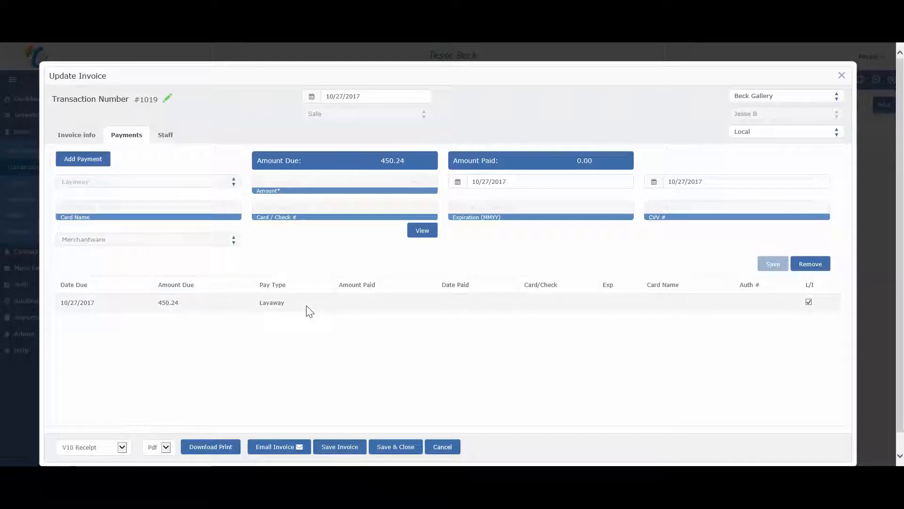
pyautogui.doubleClick(392, 181)
pyautogui.write('100')
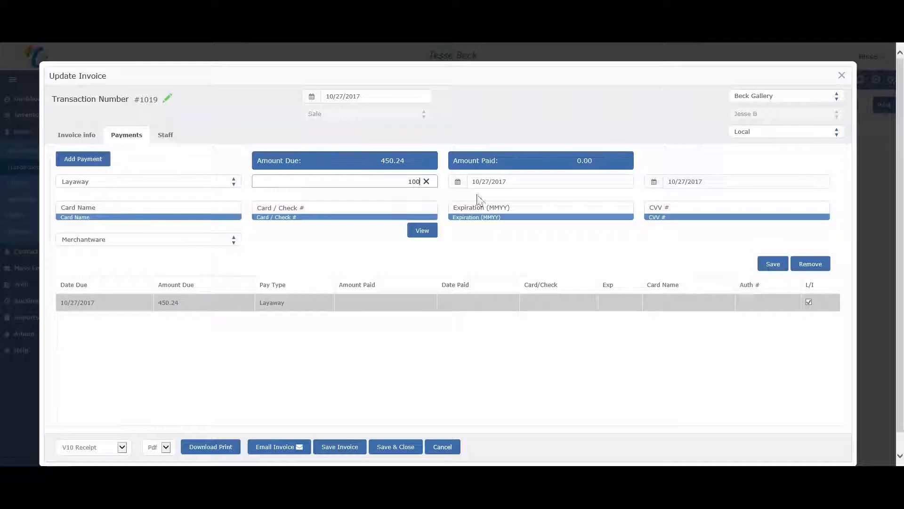
pyautogui.click(213, 183)
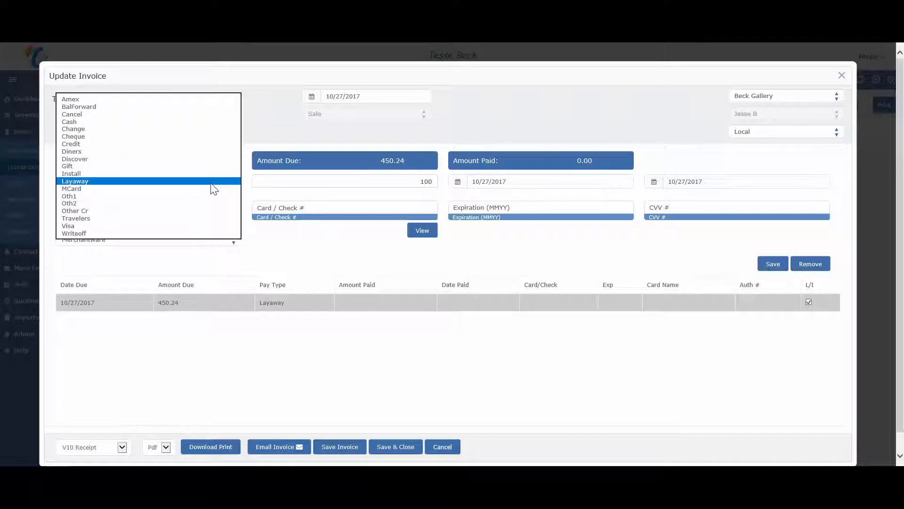
pyautogui.click(141, 136)
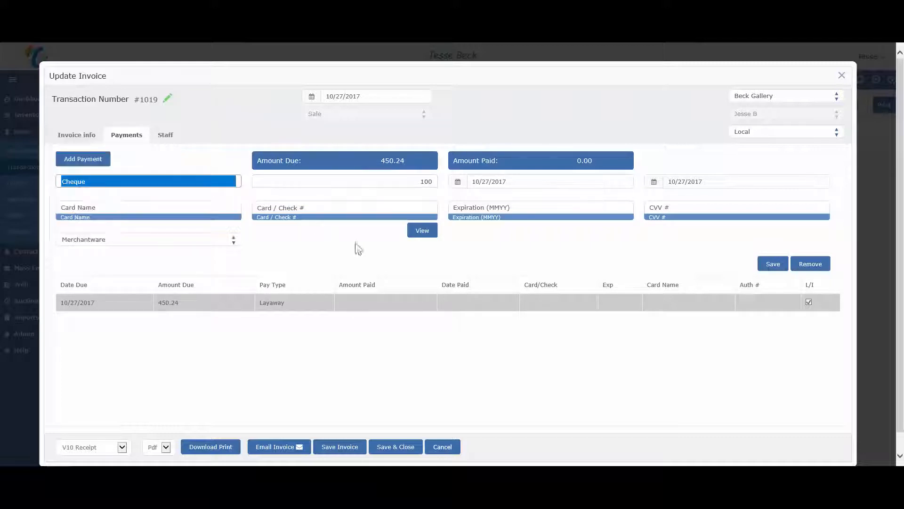
pyautogui.click(774, 269)
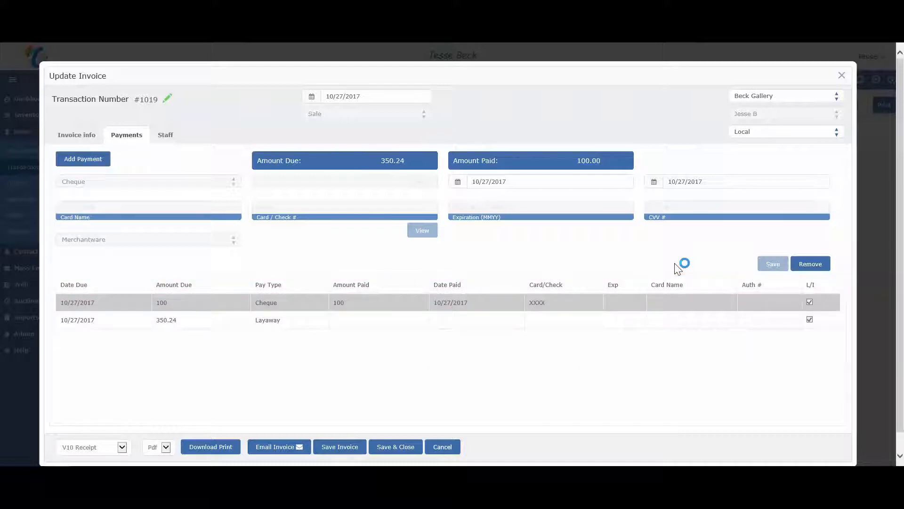
pyautogui.click(398, 449)
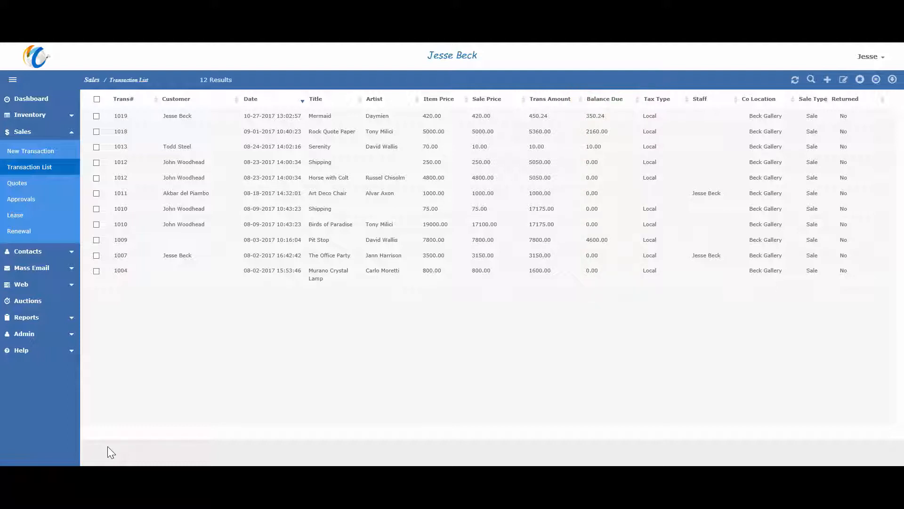
# - Open the run options of the Receivables and Layaways sales report
pyautogui.click(35, 317)
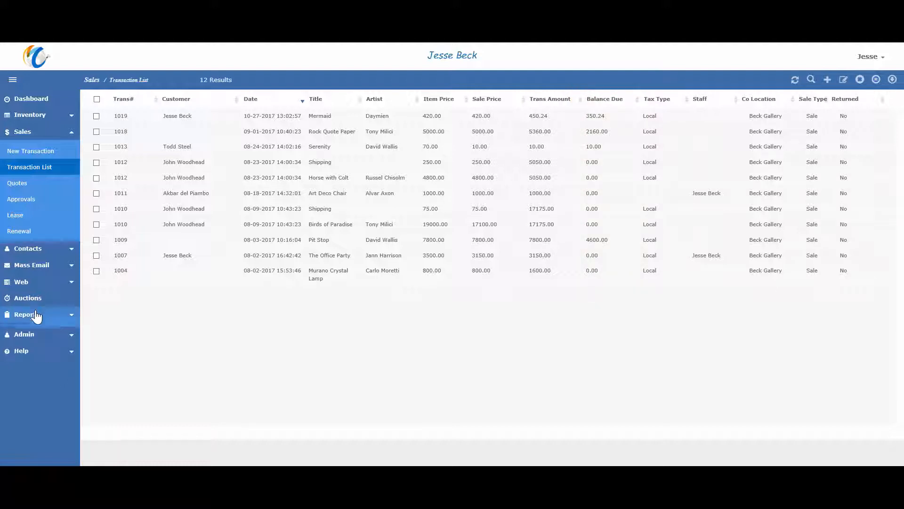
pyautogui.click(33, 251)
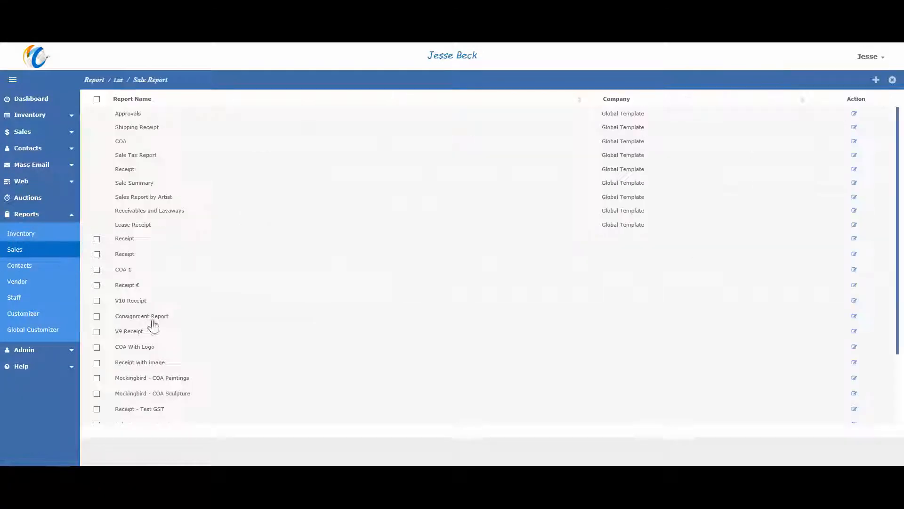
pyautogui.click(227, 210)
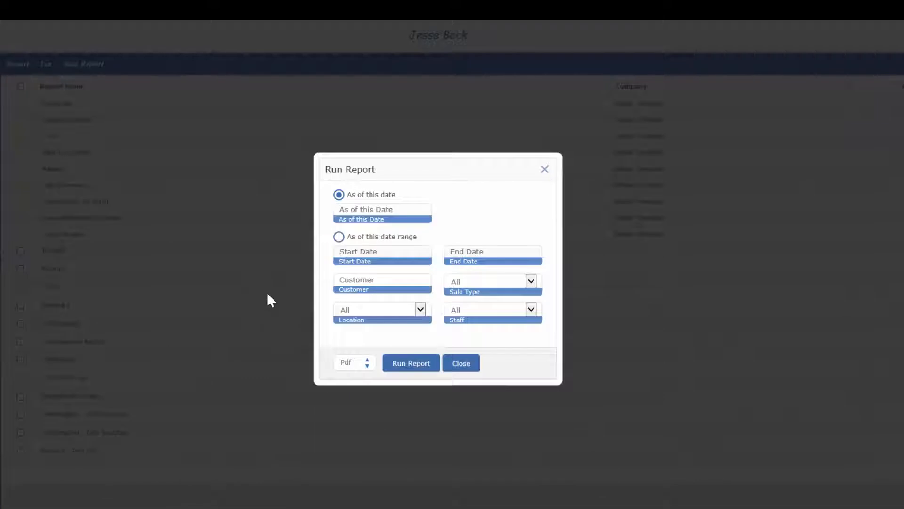
# - Run the report as a Pdf for the date range 10/27/2017 to 10/27/2017, then close its run options
pyautogui.click(343, 238)
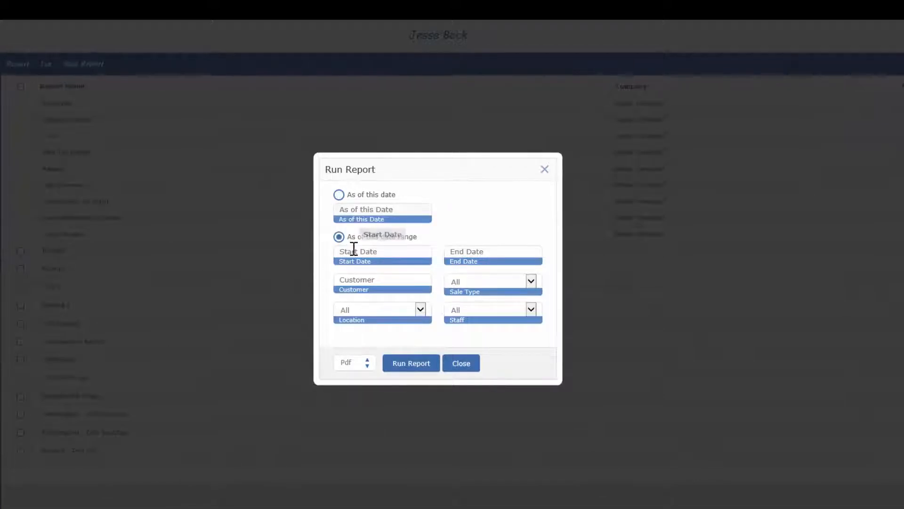
pyautogui.click(356, 252)
pyautogui.click(440, 373)
pyautogui.click(471, 251)
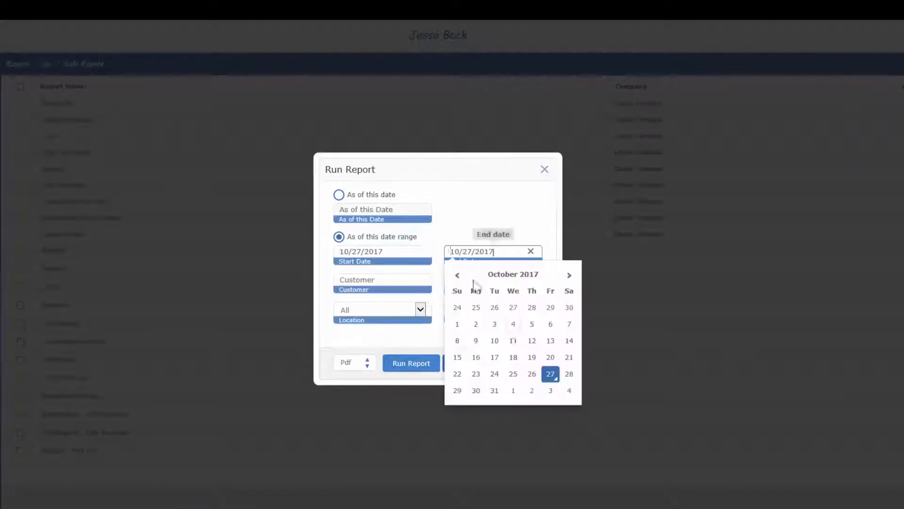
pyautogui.click(551, 375)
pyautogui.click(411, 363)
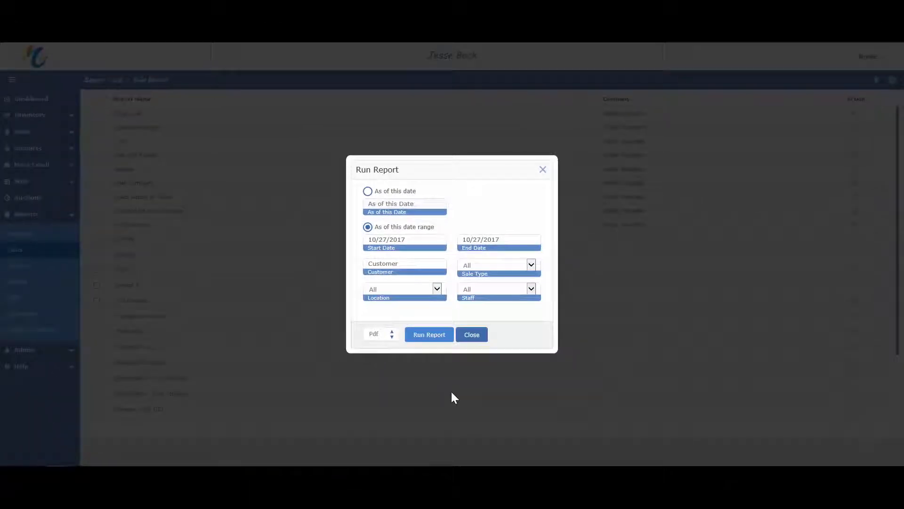
pyautogui.click(565, 455)
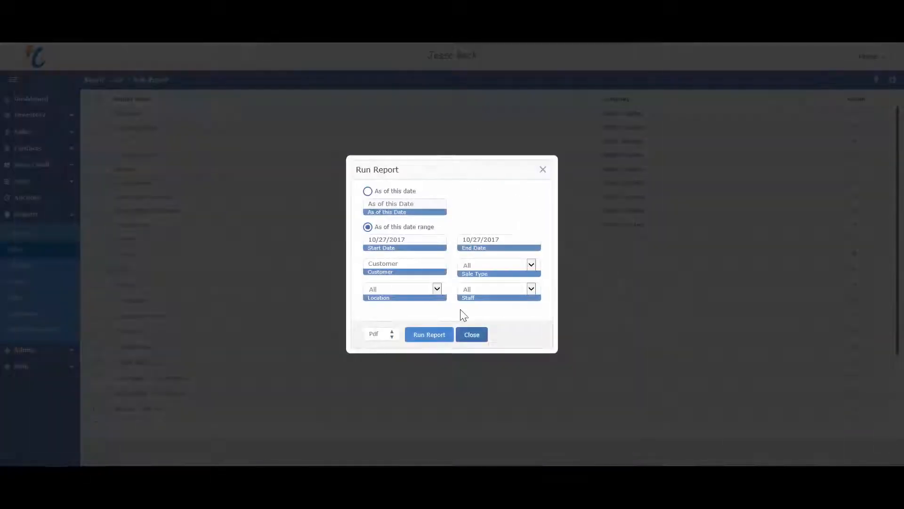
pyautogui.click(473, 335)
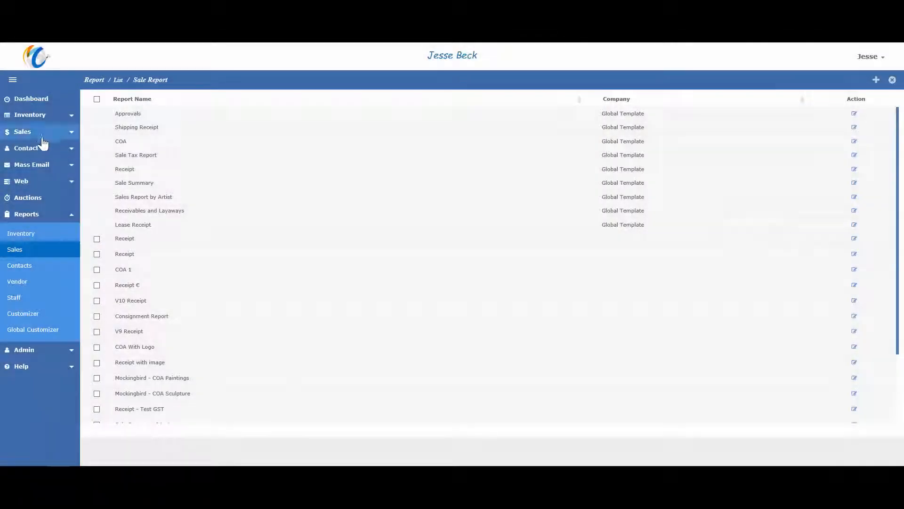
# - Reopen the Mermaid sale from the transaction list and show its payments
pyautogui.click(40, 132)
pyautogui.click(72, 173)
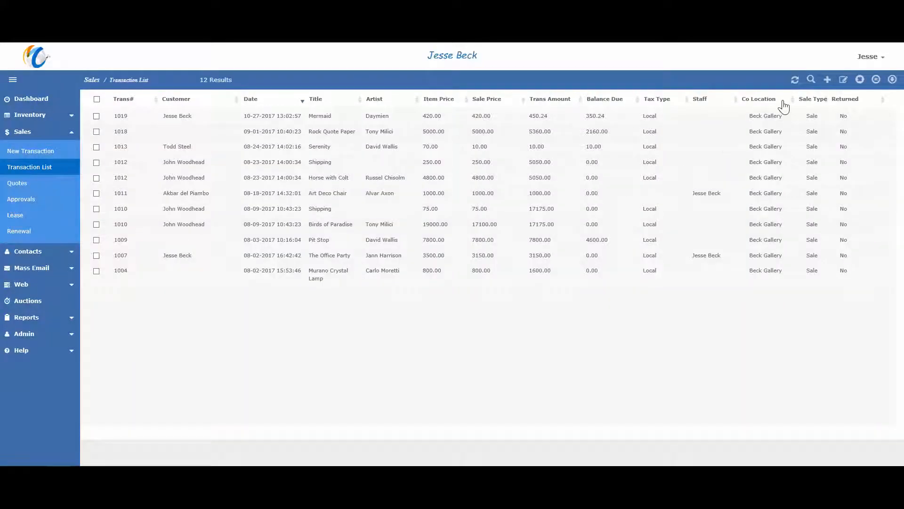
pyautogui.doubleClick(374, 117)
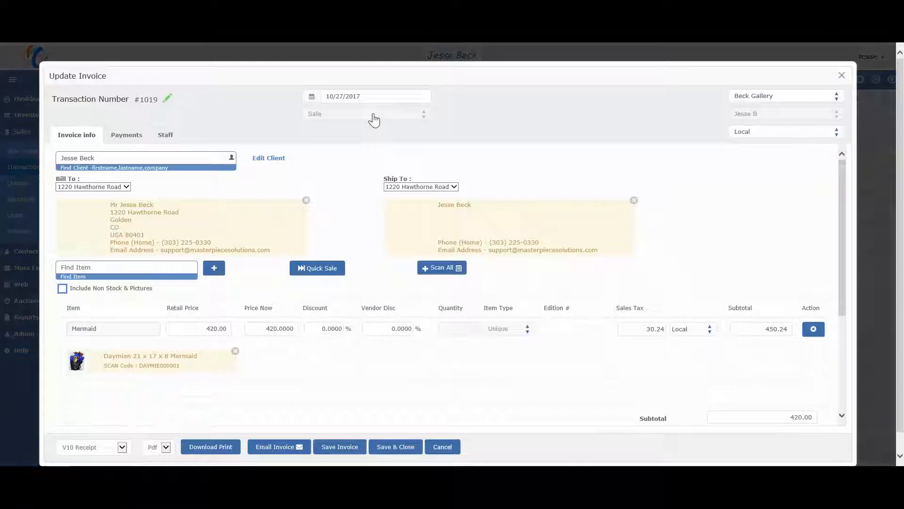
pyautogui.click(135, 141)
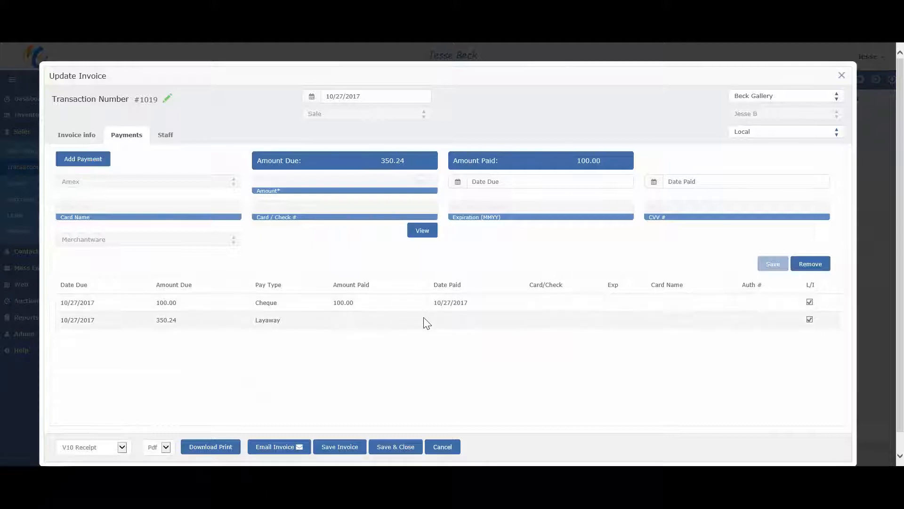
# - Pay the full remaining layaway line with Visa, then save and close the invoice
pyautogui.click(426, 323)
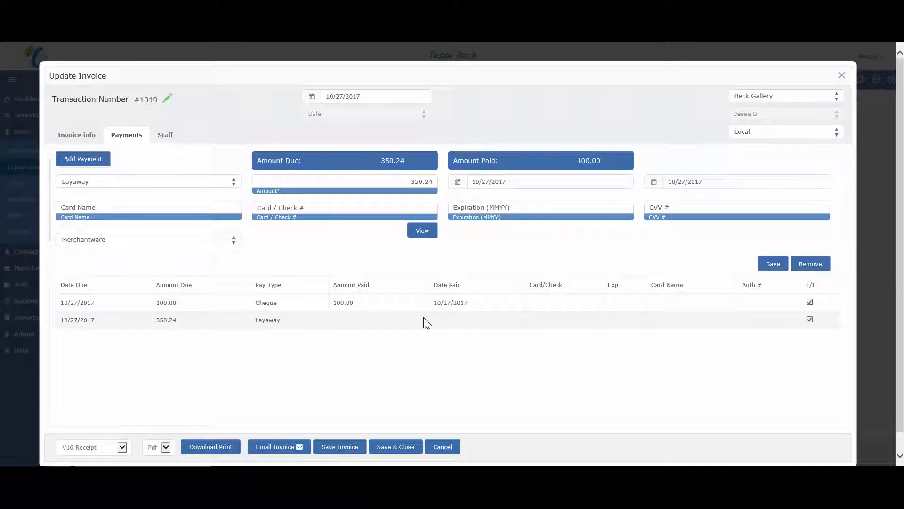
pyautogui.click(397, 182)
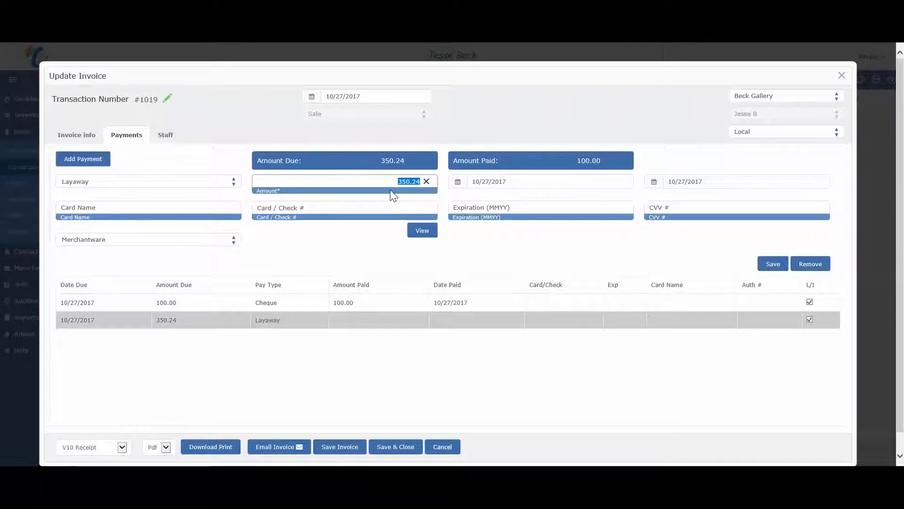
pyautogui.click(202, 182)
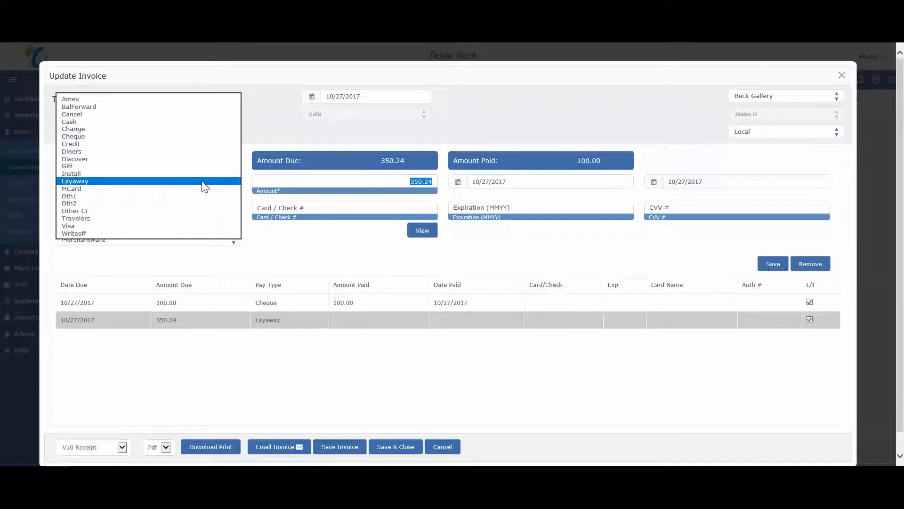
pyautogui.click(203, 226)
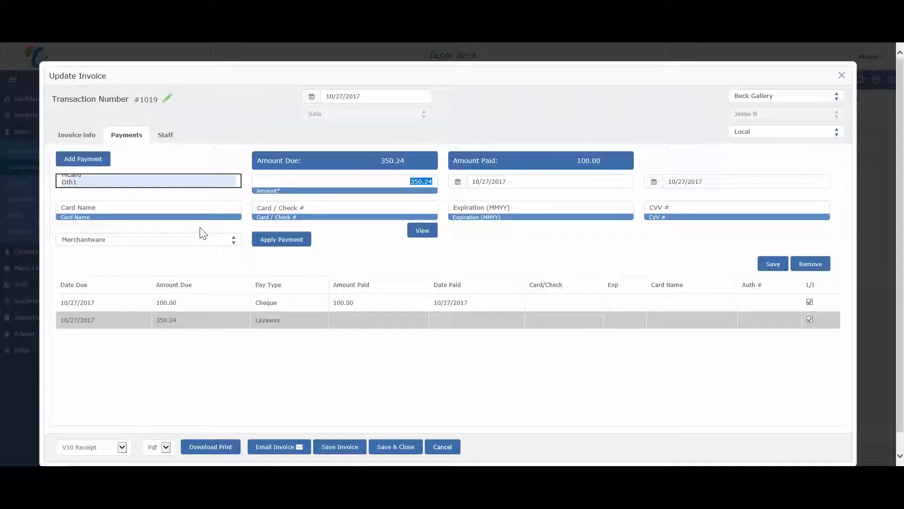
pyautogui.click(768, 267)
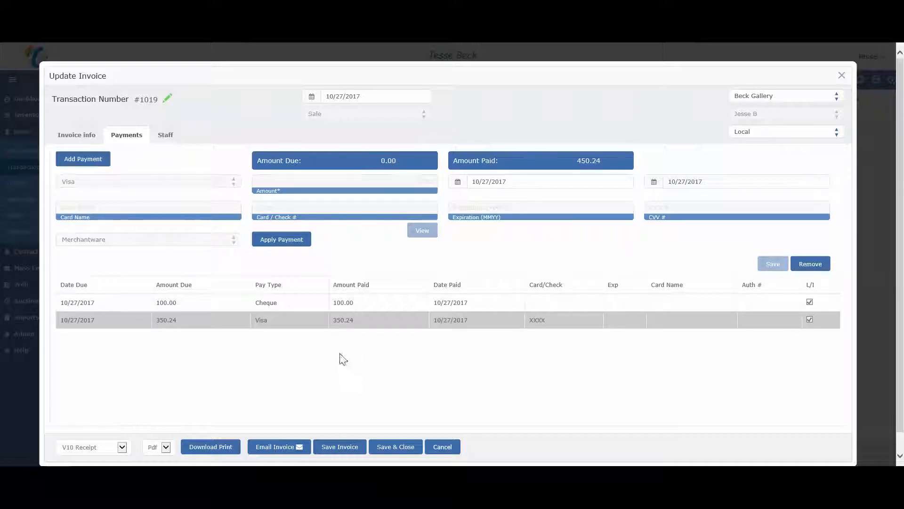
pyautogui.click(397, 442)
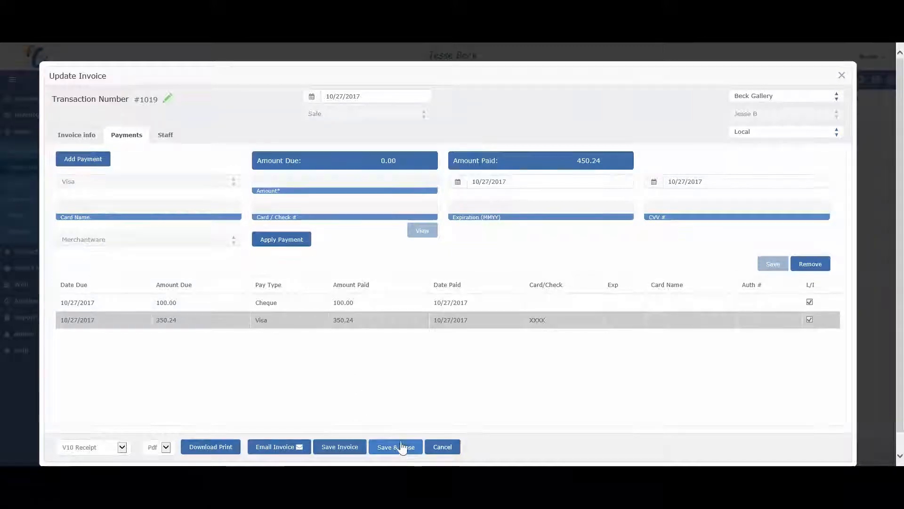